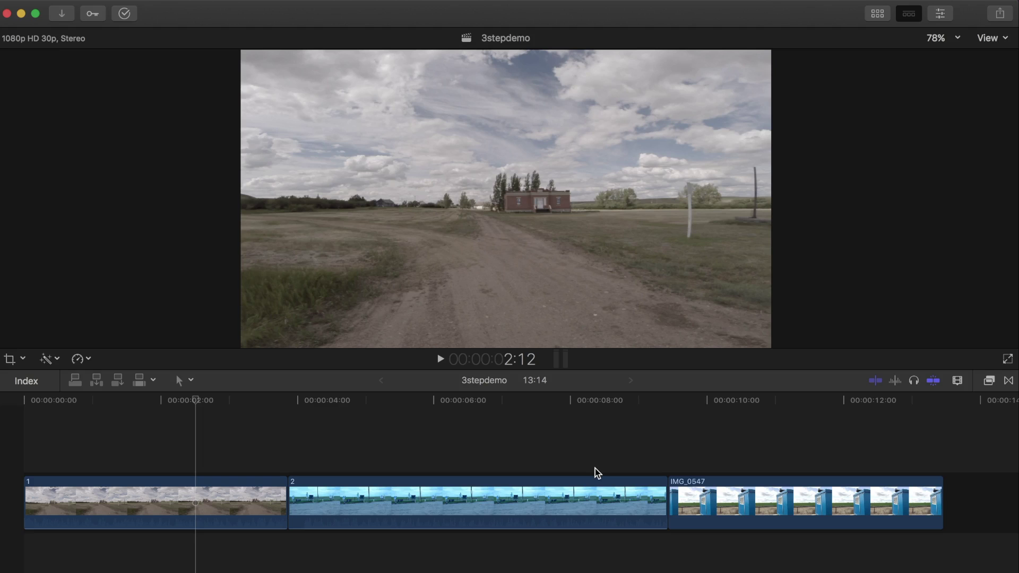
- Show the Color Board for clip 1 and display the video scopes as a Luma waveform
click(194, 483)
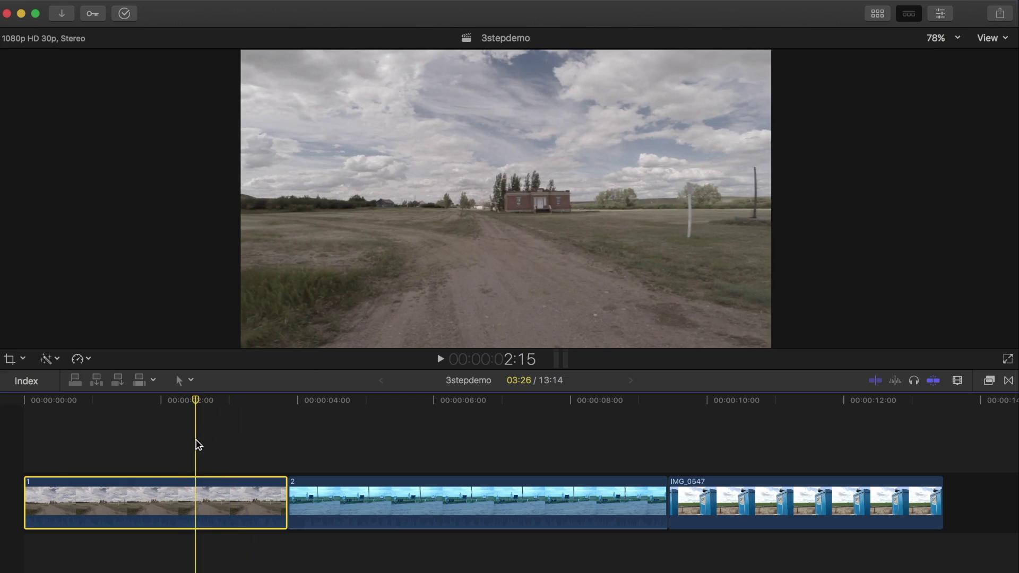
key(super+6)
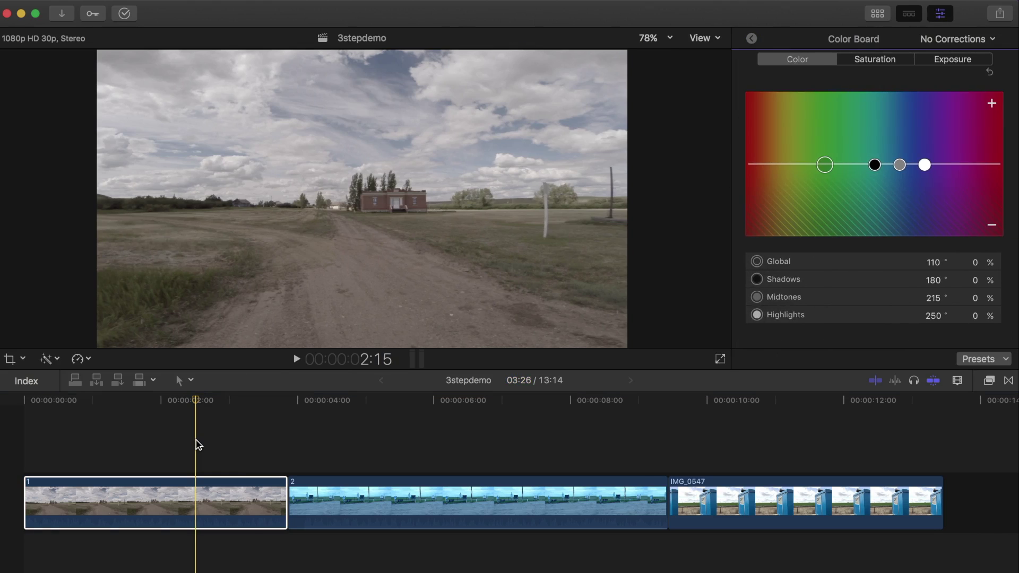
key(super+7)
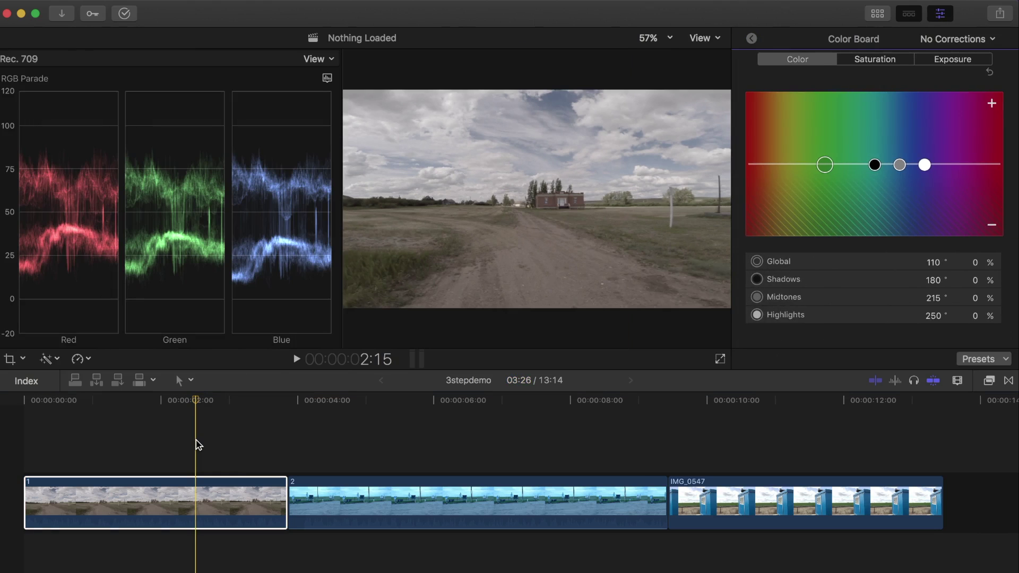
click(327, 78)
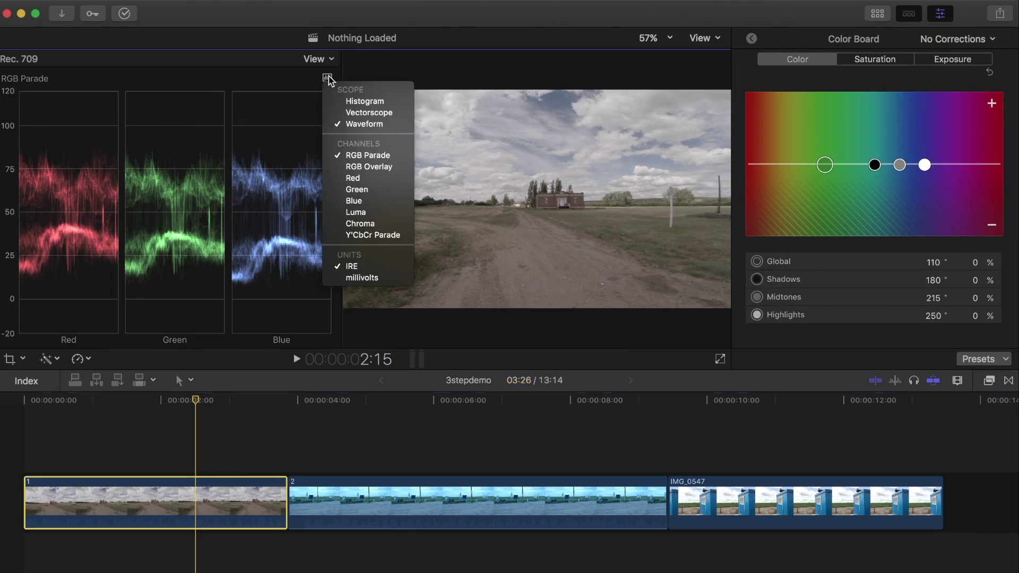
click(364, 213)
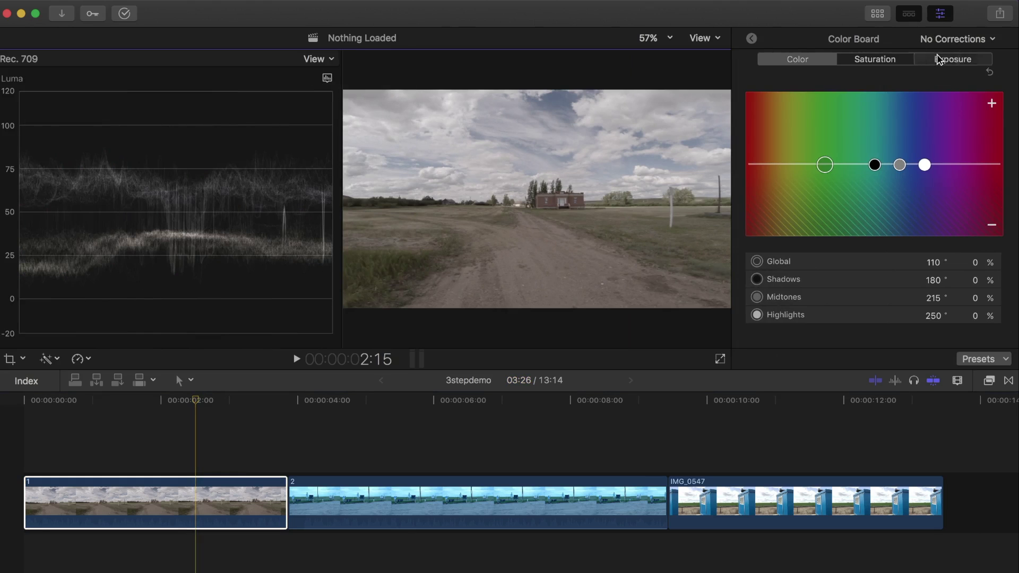
- Adjust clip 1's exposure on the Color Board to Shadows -12%, Highlights 35% and Midtones -7%
click(938, 59)
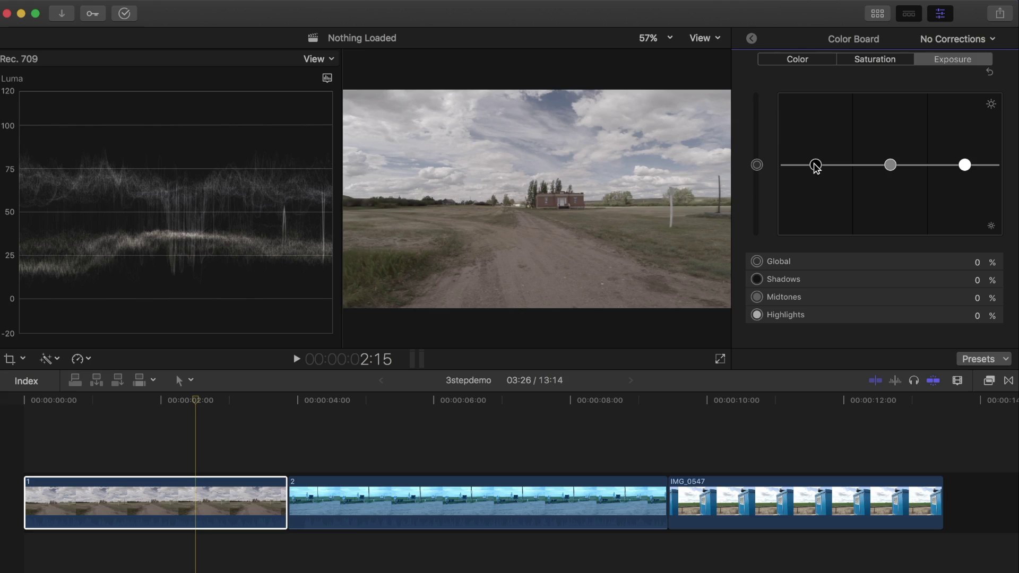
click(816, 165)
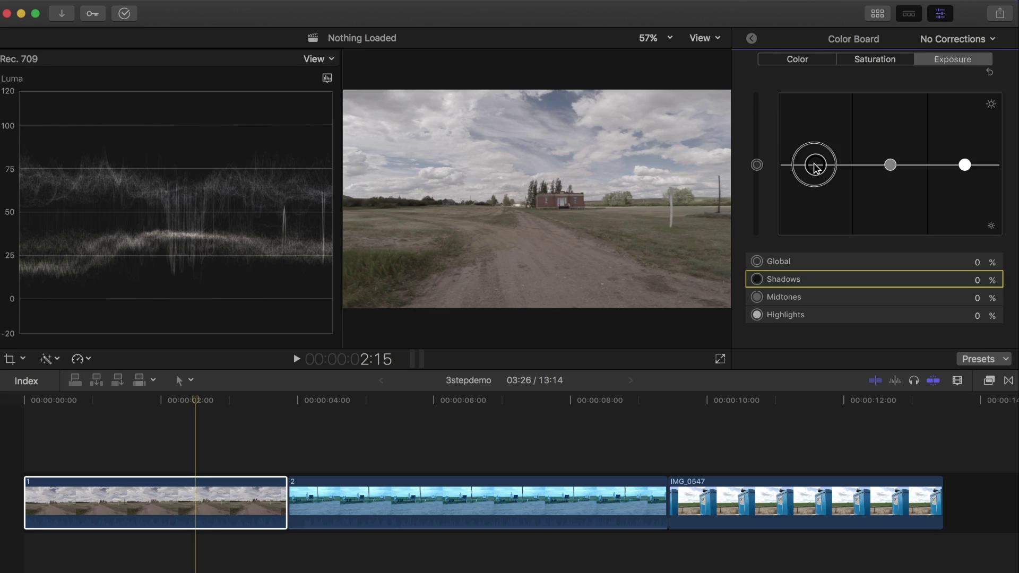
drag(816, 165, 815, 175)
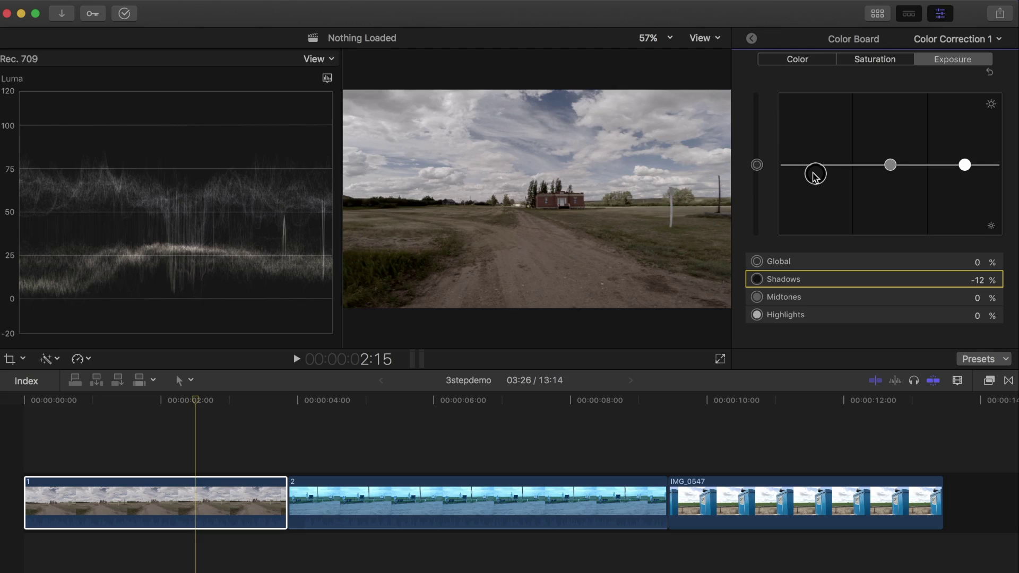
drag(964, 165, 966, 140)
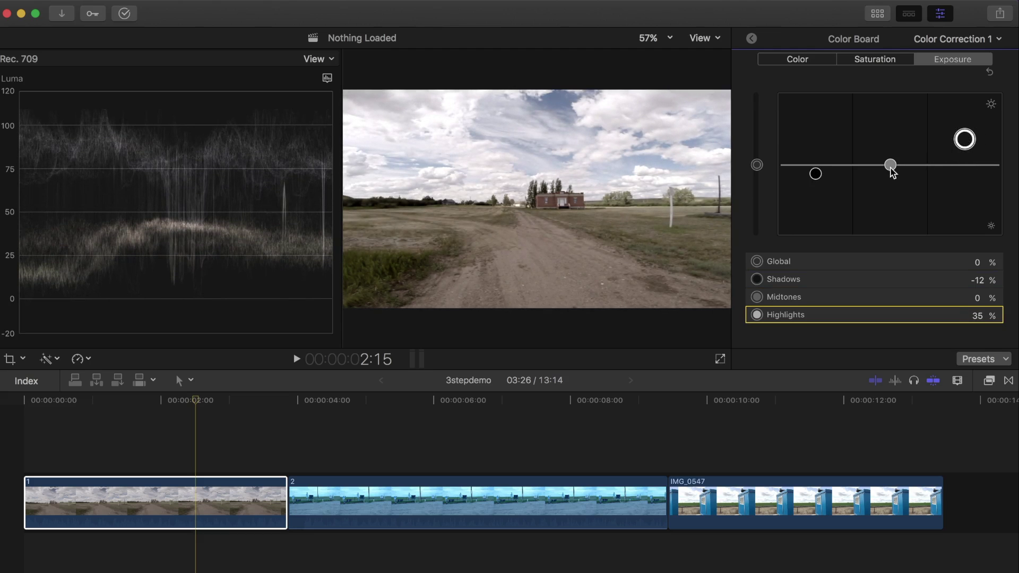
drag(890, 165, 894, 177)
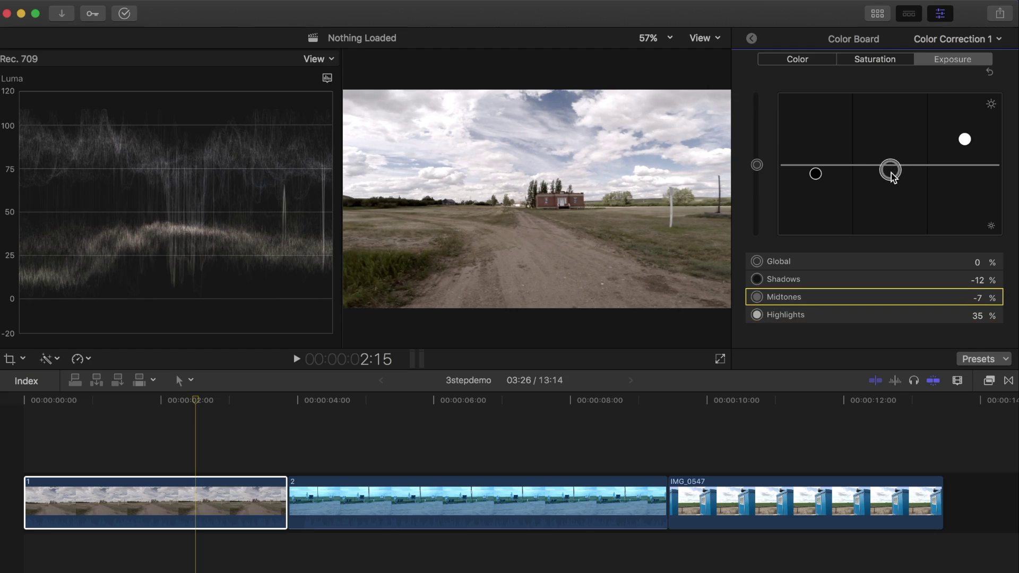
- Switch the scope to RGB Parade and shift clip 1's midtone color toward blue at about 206°, 8%
click(798, 59)
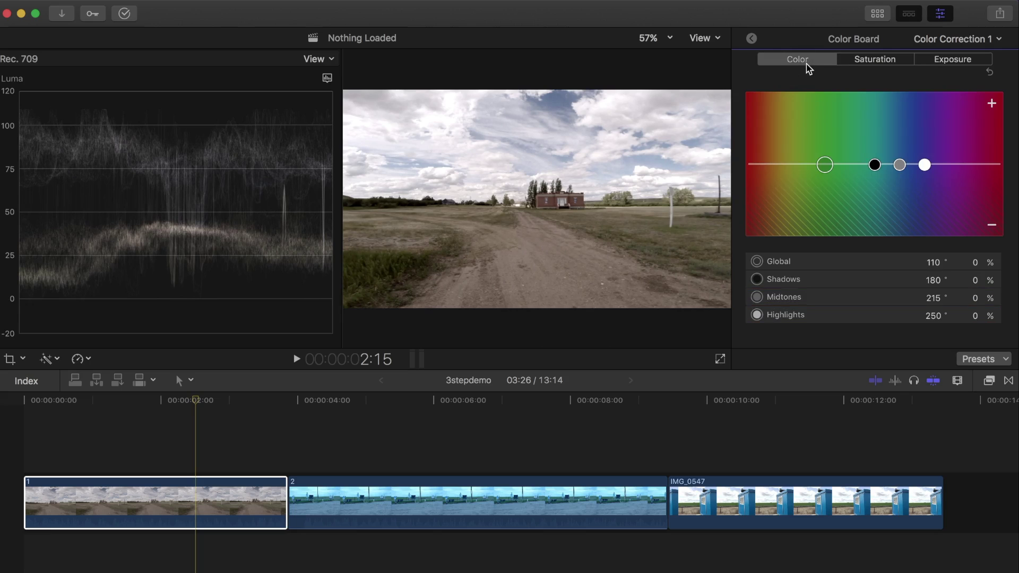
click(327, 78)
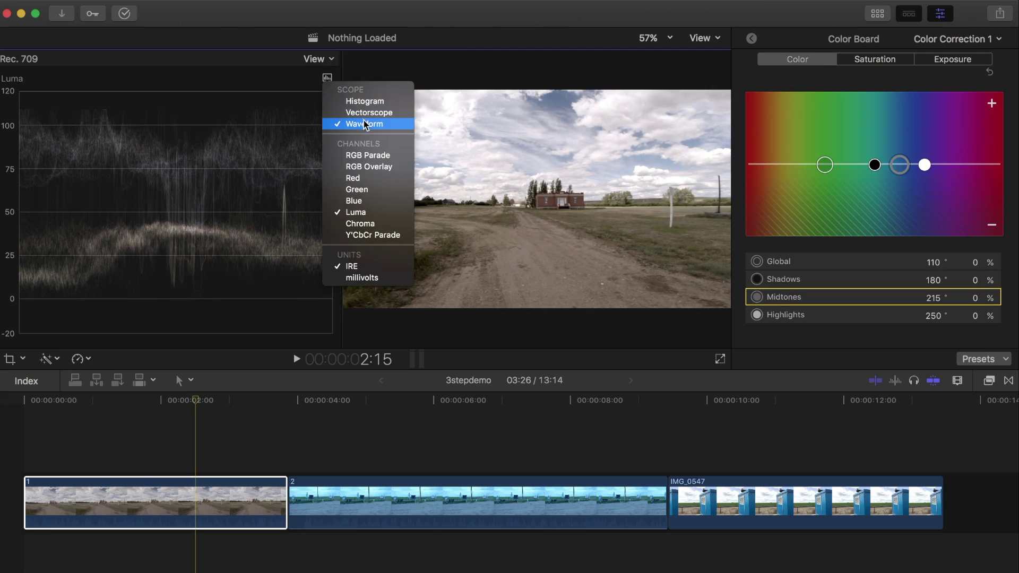
click(371, 155)
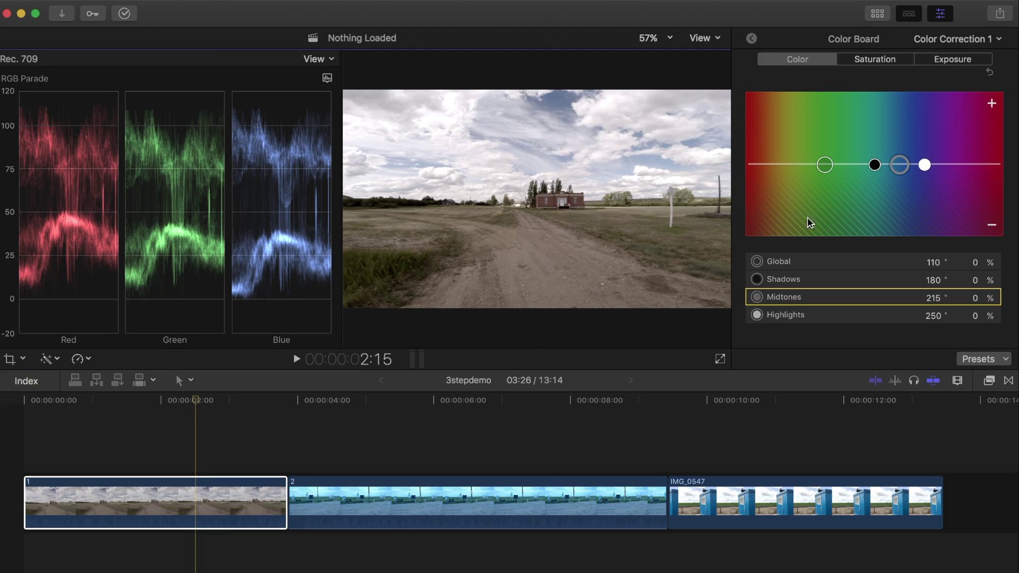
drag(896, 167, 888, 162)
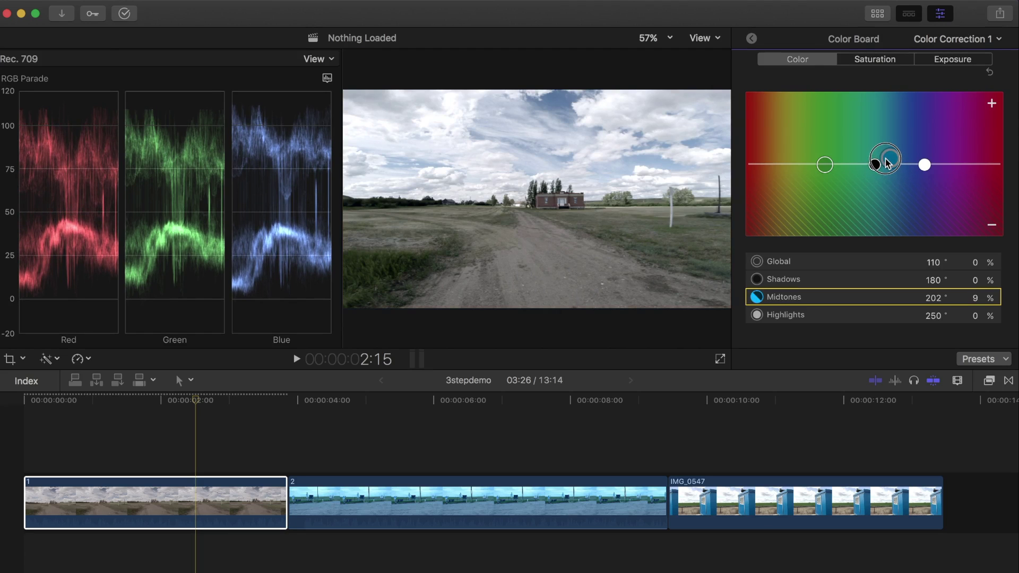
drag(888, 163, 892, 162)
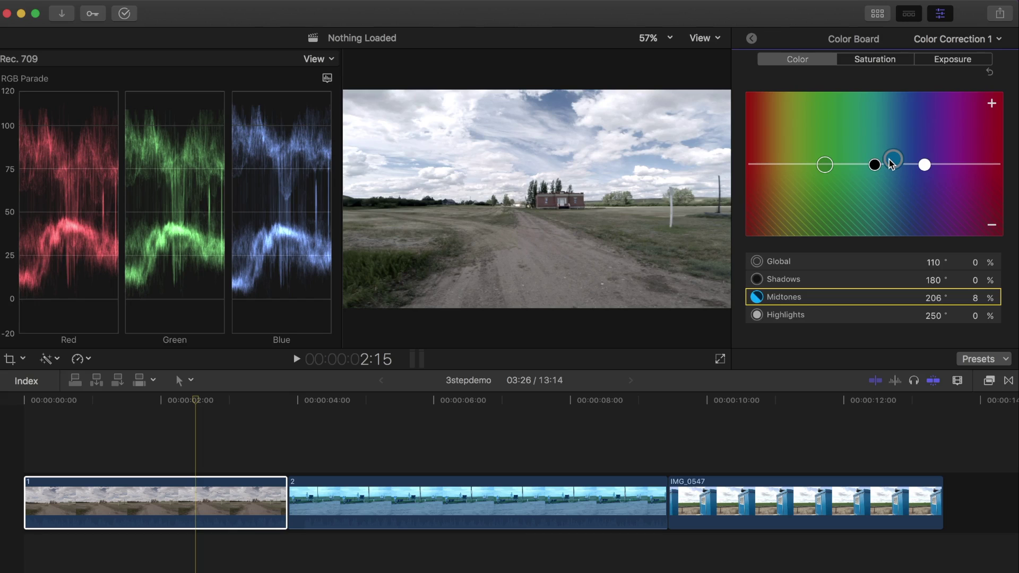
- Raise clip 1's saturation to about Global 32%, Shadows 50%, Highlights 54% and Midtones 26%
click(881, 60)
drag(757, 165, 757, 148)
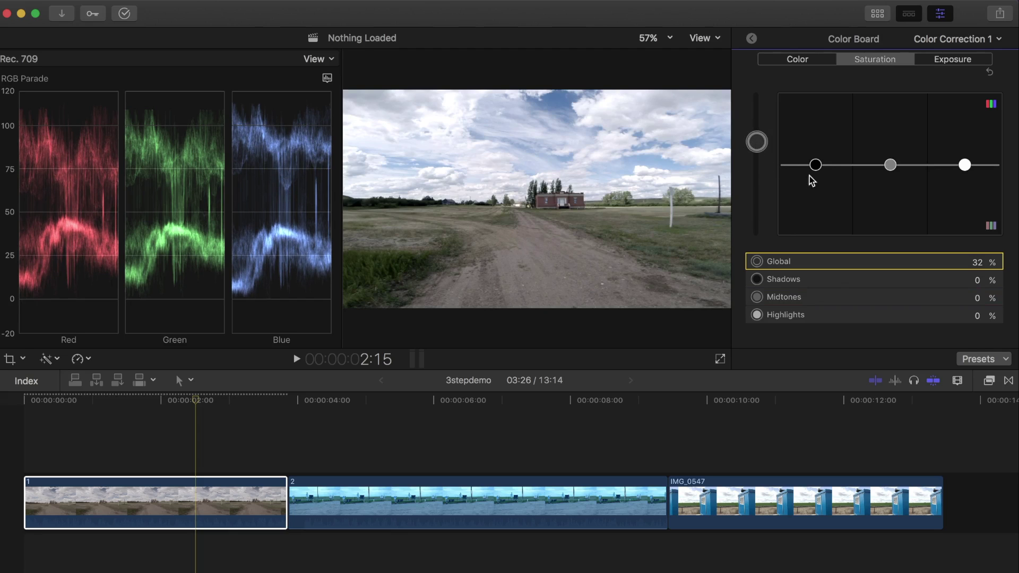
drag(816, 165, 814, 130)
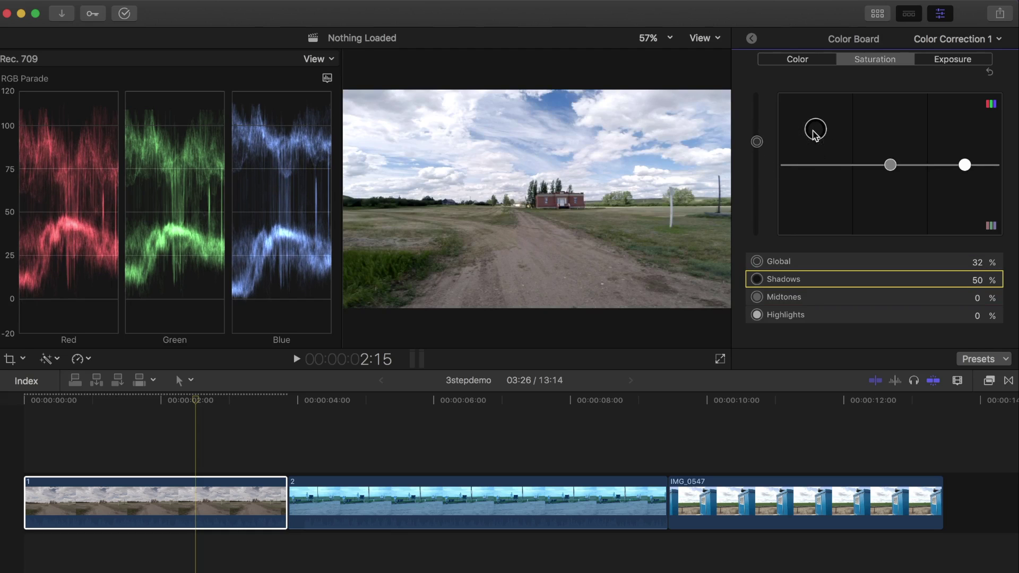
drag(965, 165, 965, 126)
drag(890, 165, 889, 144)
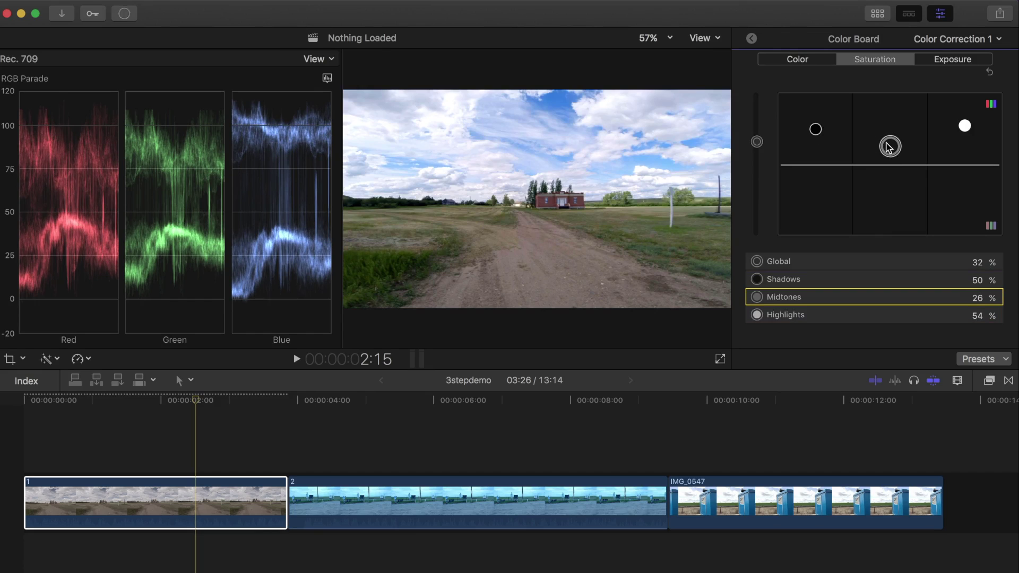
- Compare clip 1 with and without its color correction, leaving the correction enabled
click(751, 38)
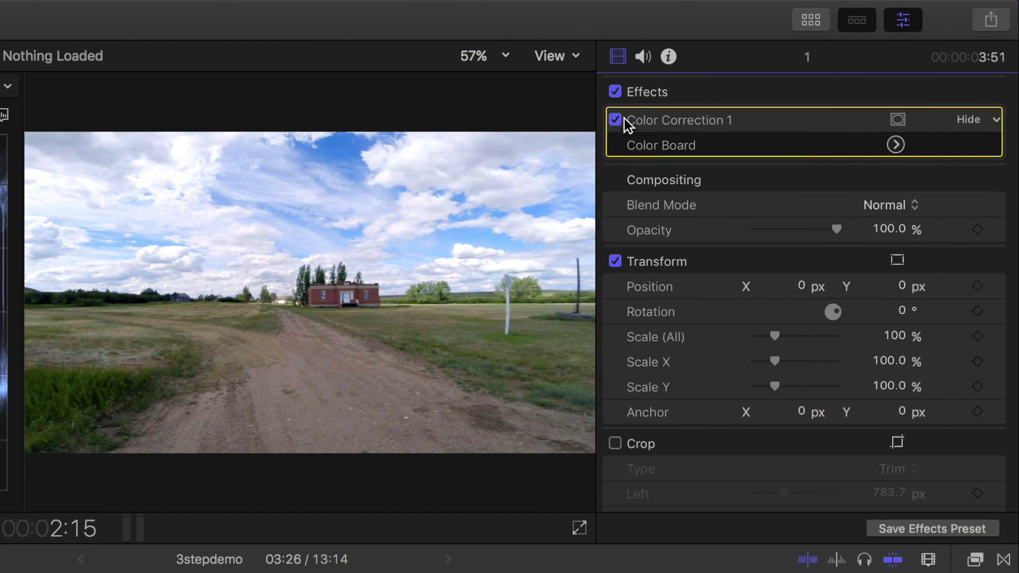
click(621, 121)
click(622, 122)
click(622, 121)
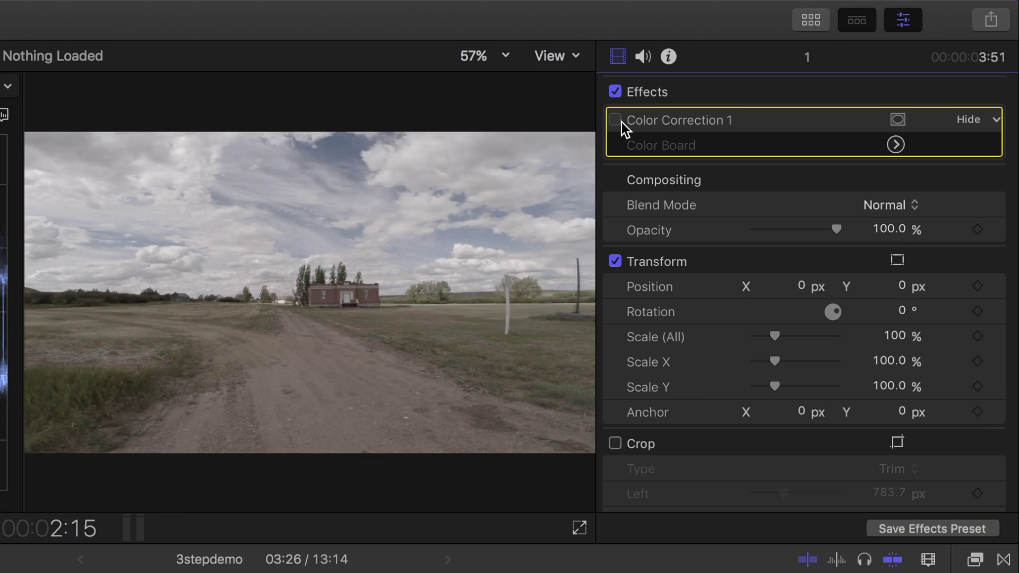
click(620, 122)
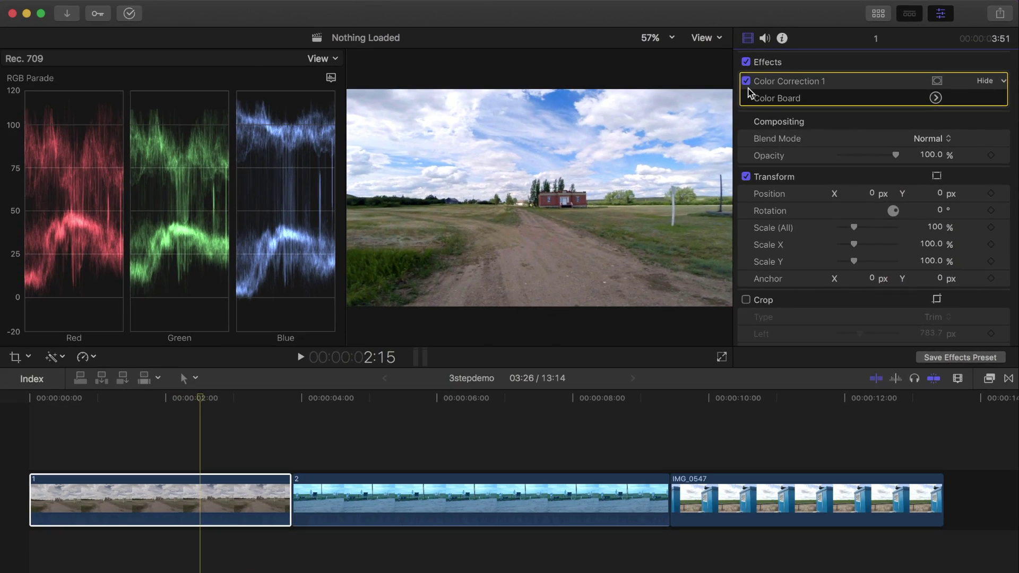
- Place the playhead on clip 2, show its Color Board exposure controls and set the scope to Luma
click(469, 451)
key(super+6)
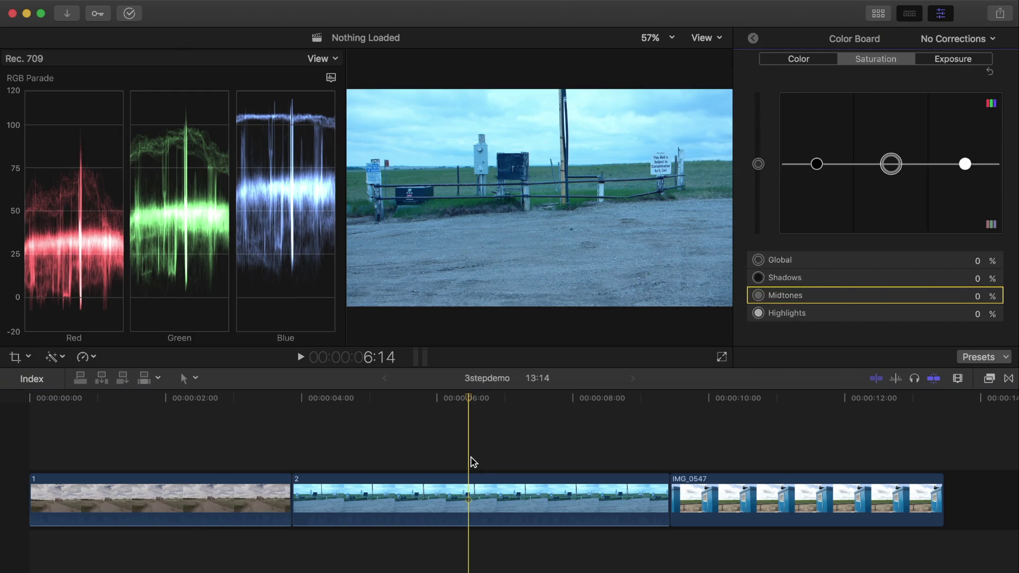
click(958, 60)
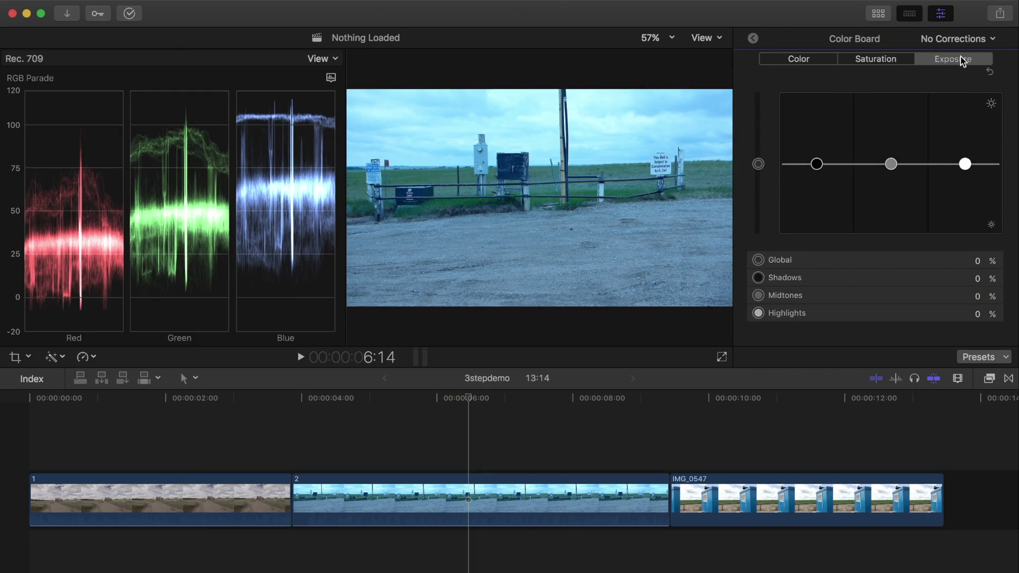
click(331, 77)
click(364, 211)
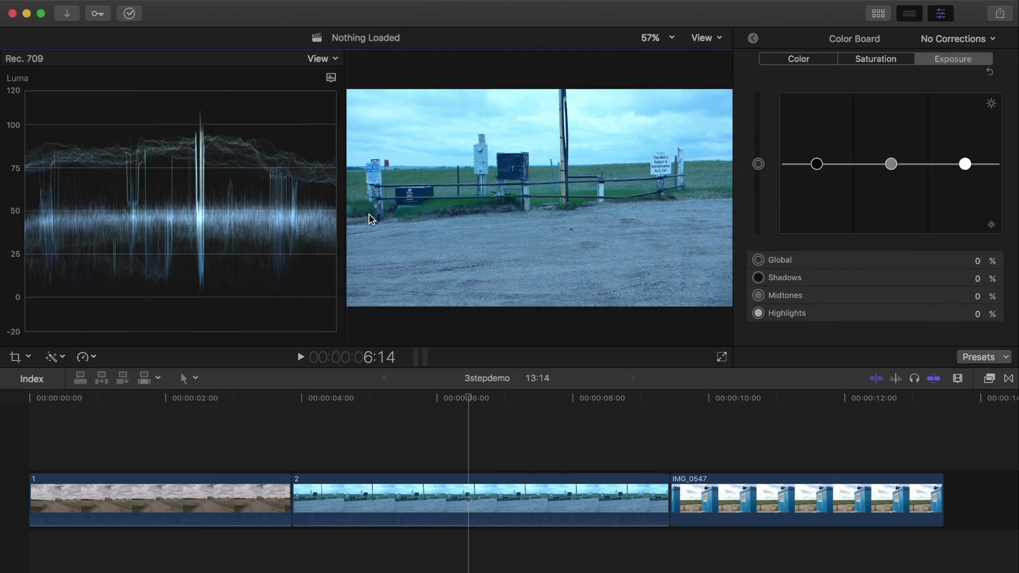
- Adjust clip 2's exposure to about Shadows -6% and Highlights 7%
click(817, 164)
drag(817, 165, 817, 167)
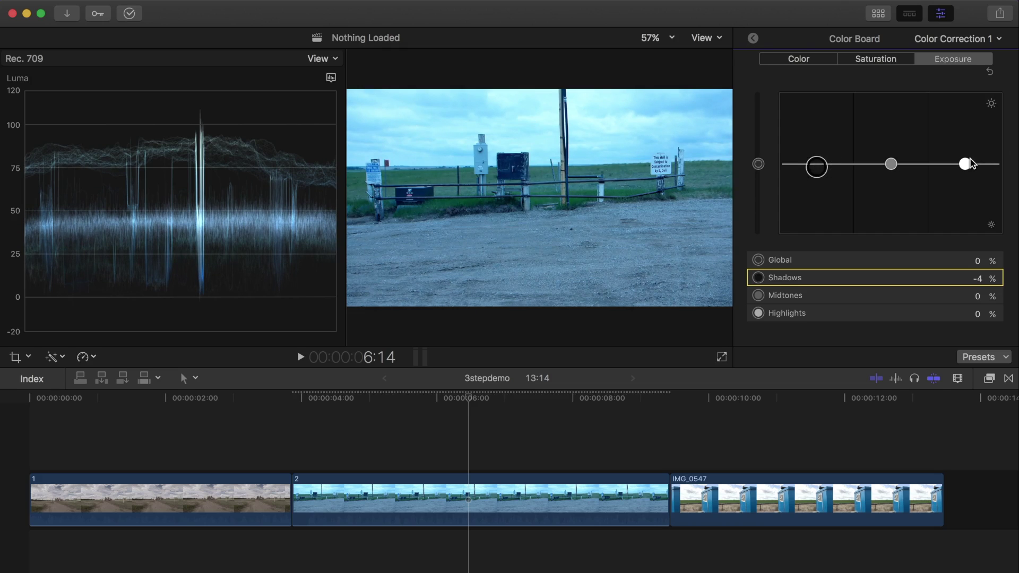
drag(965, 164, 966, 159)
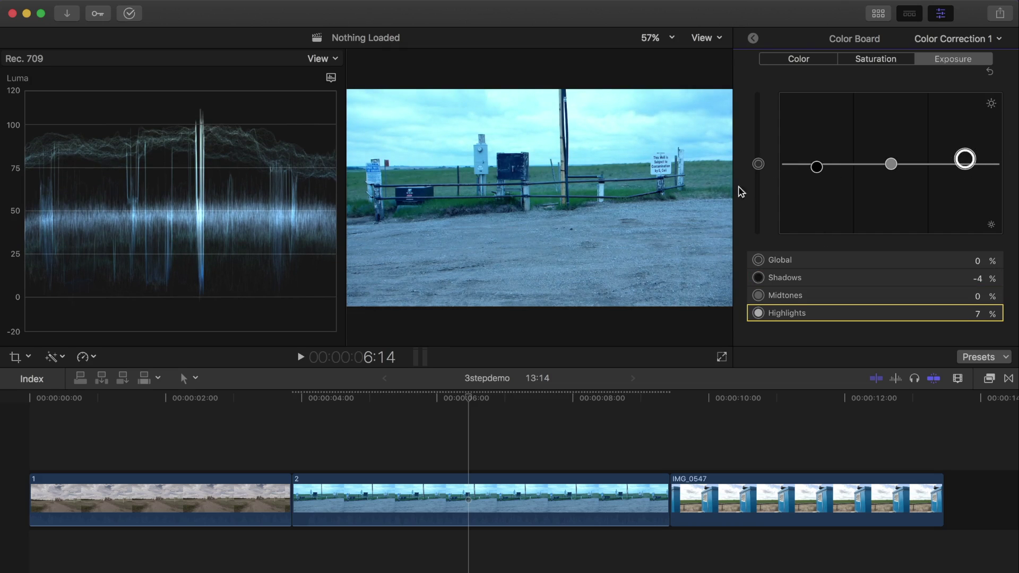
drag(817, 166, 817, 169)
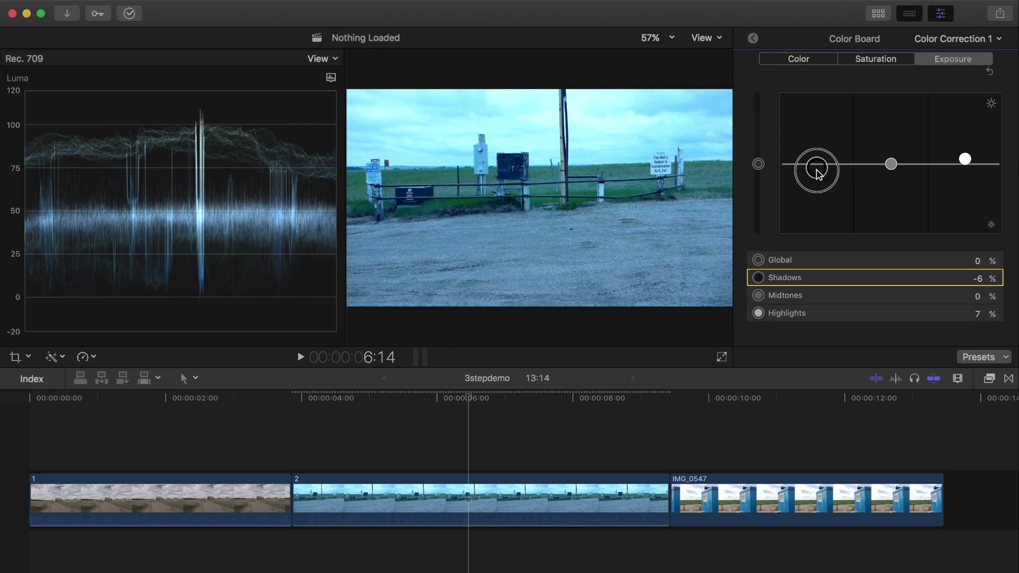
- Switch the scope to RGB Parade and reduce clip 2's blue cast with Global color at about 210°, -32%
click(811, 60)
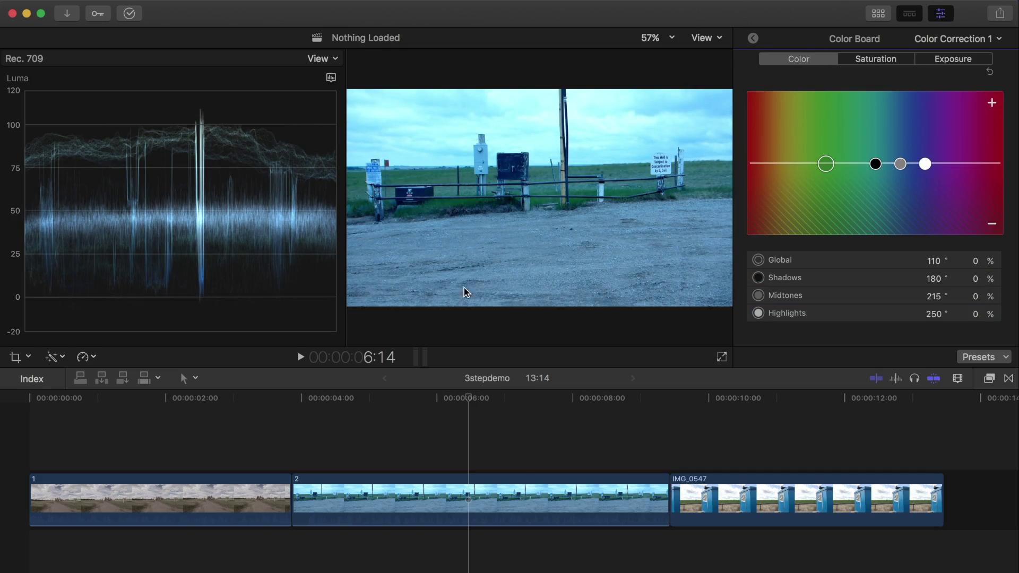
click(329, 77)
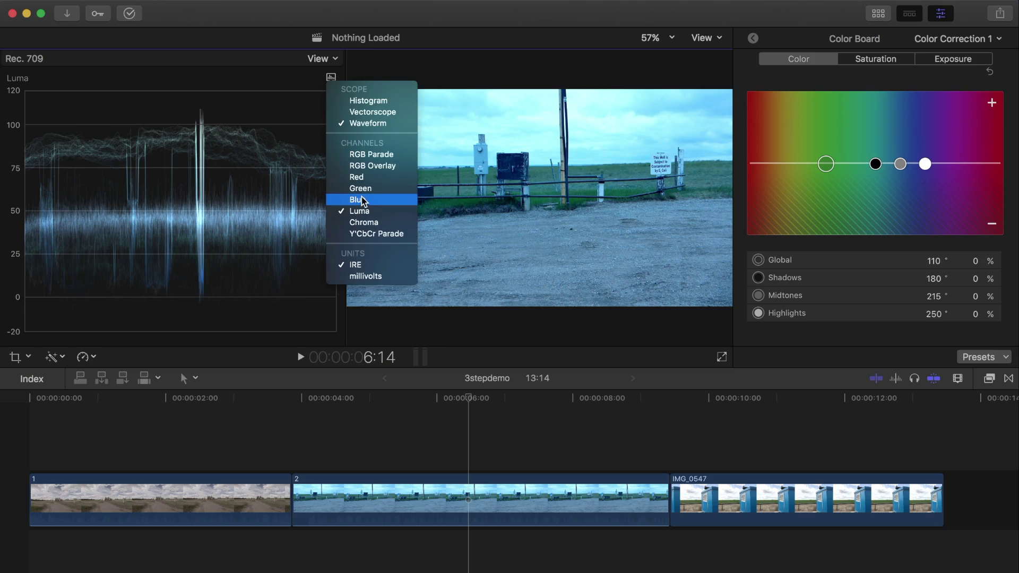
click(371, 155)
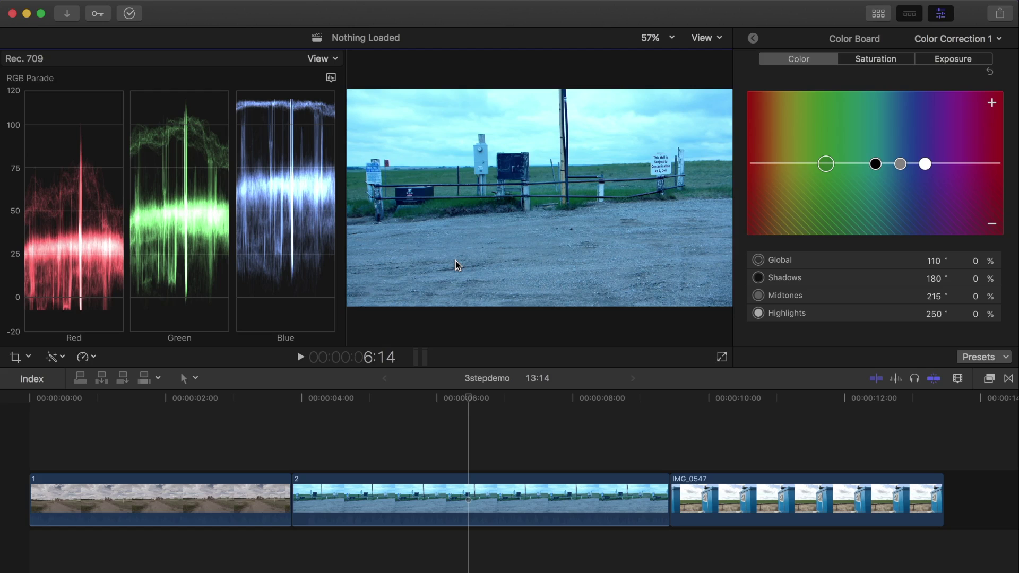
drag(825, 164, 897, 190)
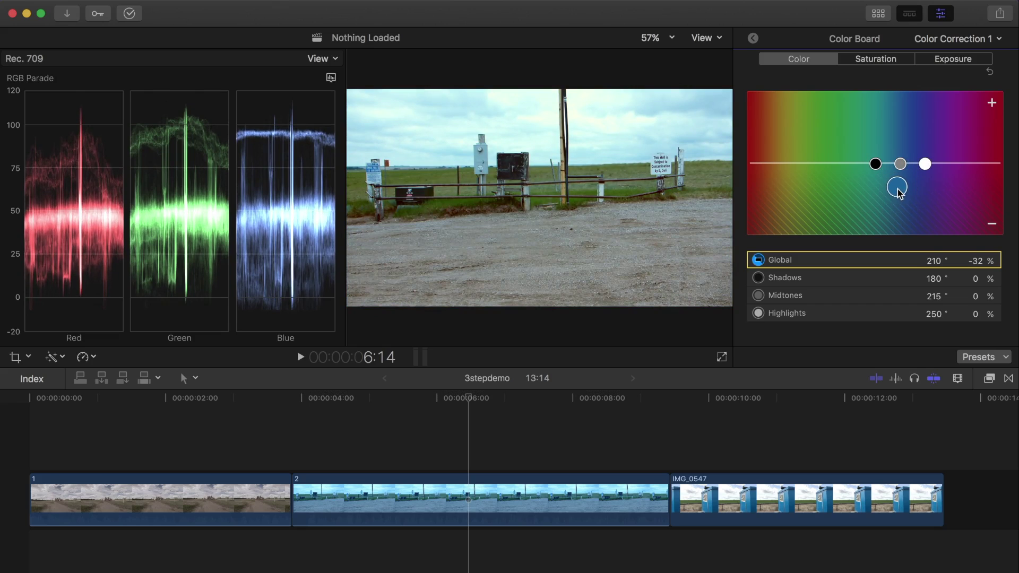
- Raise clip 2's global saturation to about 19%
click(904, 62)
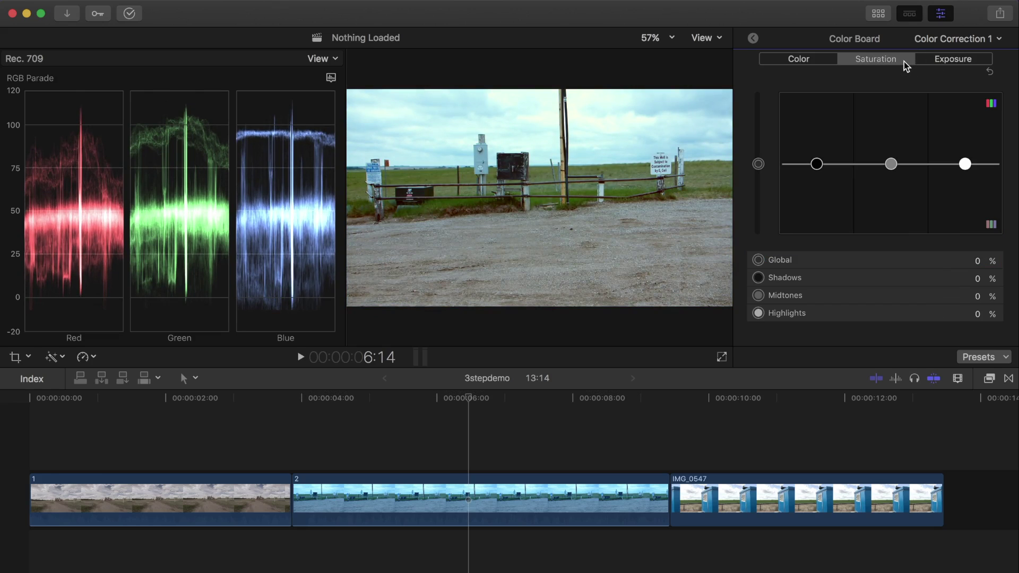
drag(758, 164, 762, 150)
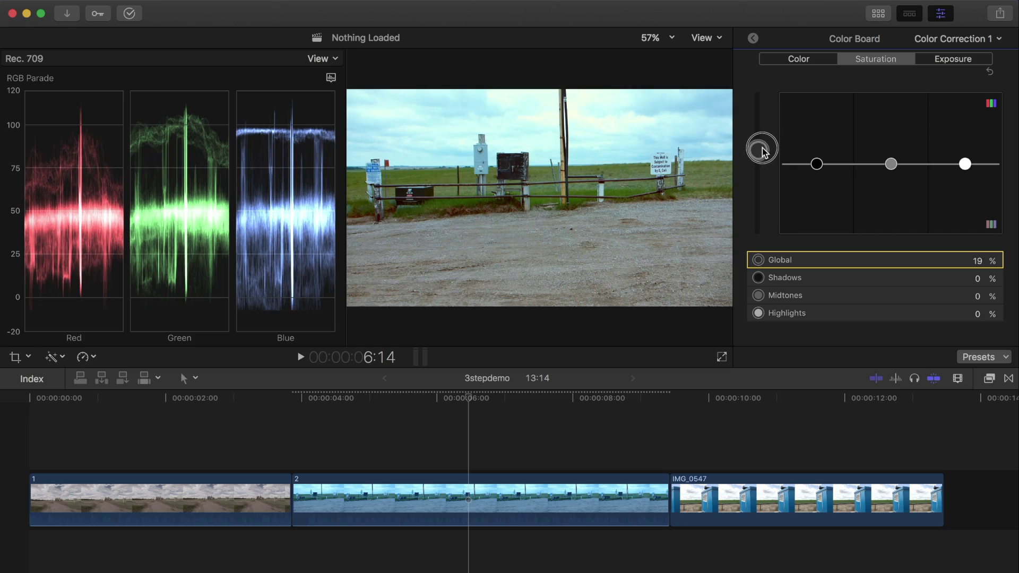
- Compare clip 2 with and without its color correction, leaving the correction enabled
click(754, 39)
click(660, 107)
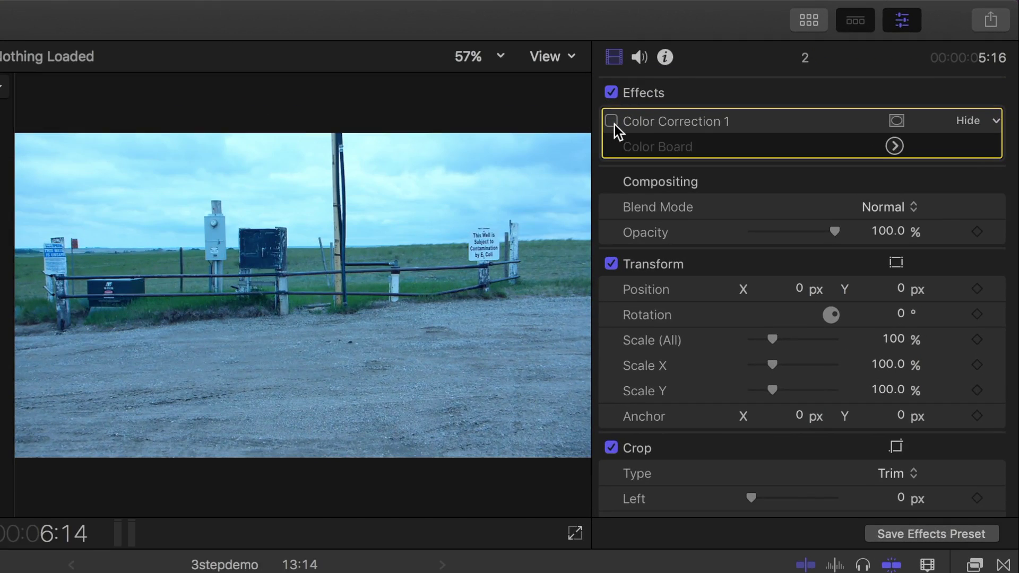
click(612, 122)
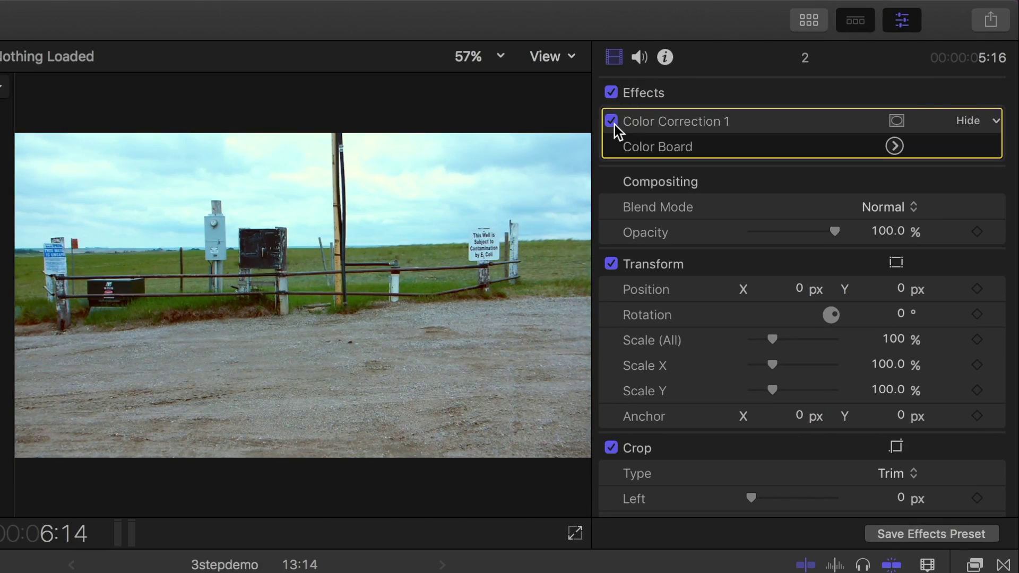
- Toggle clip 2's Color Correction 1 off and back on to compare the image once more
click(612, 122)
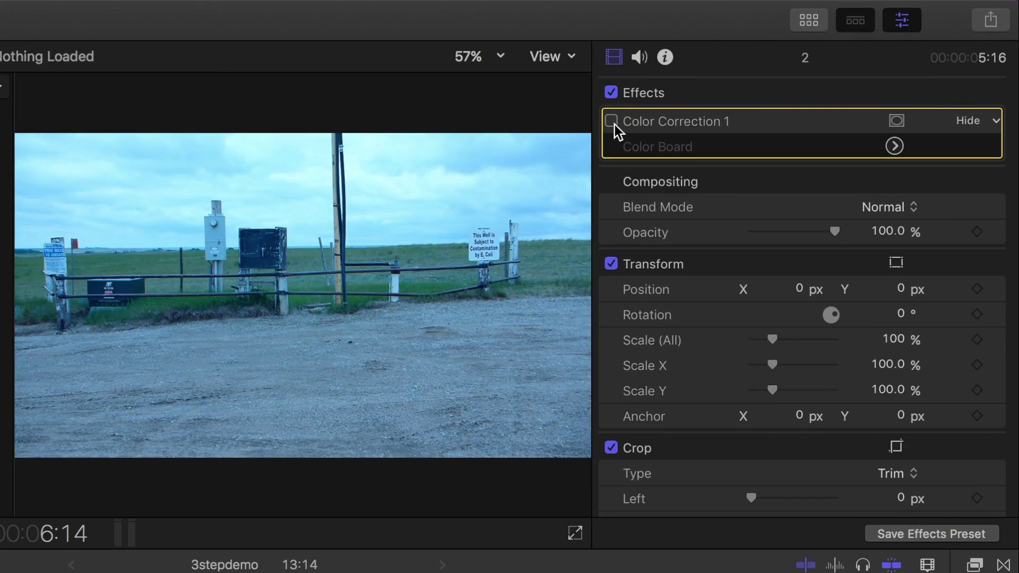
click(613, 123)
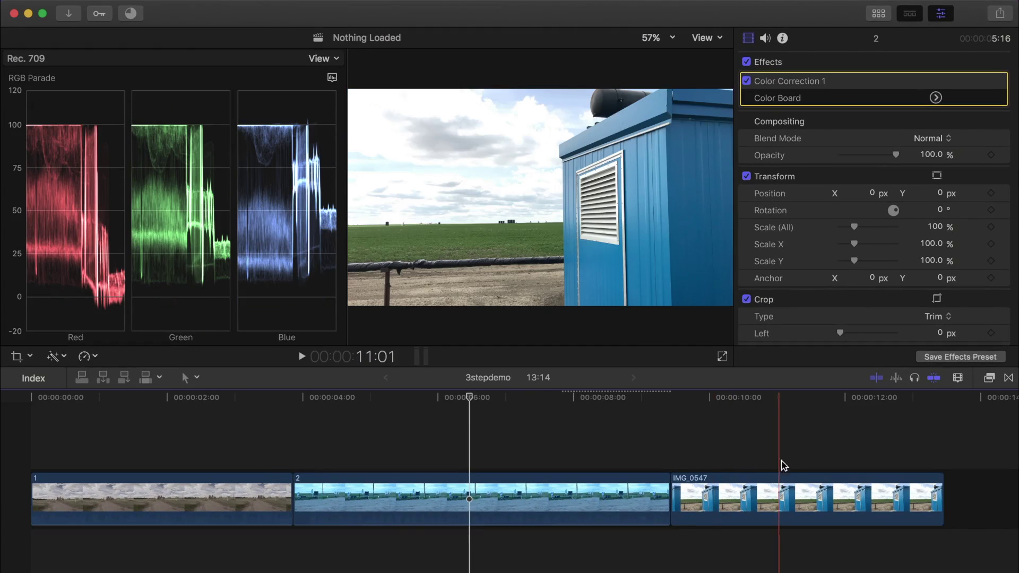
- Open the Color Board's Exposure controls for clip IMG_0547 and switch the waveform scope to Luma
click(757, 538)
key(super+6)
click(945, 61)
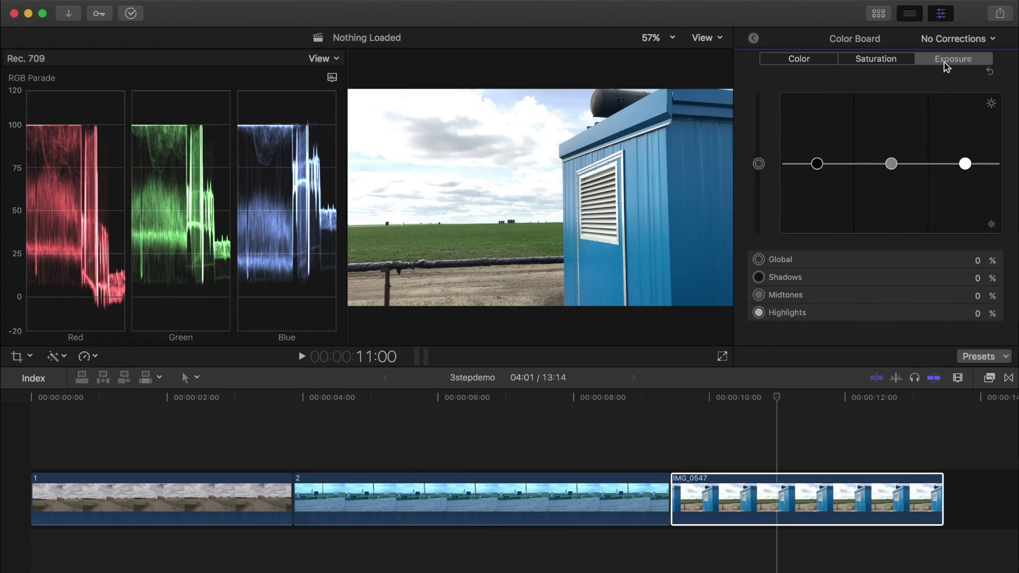
click(323, 58)
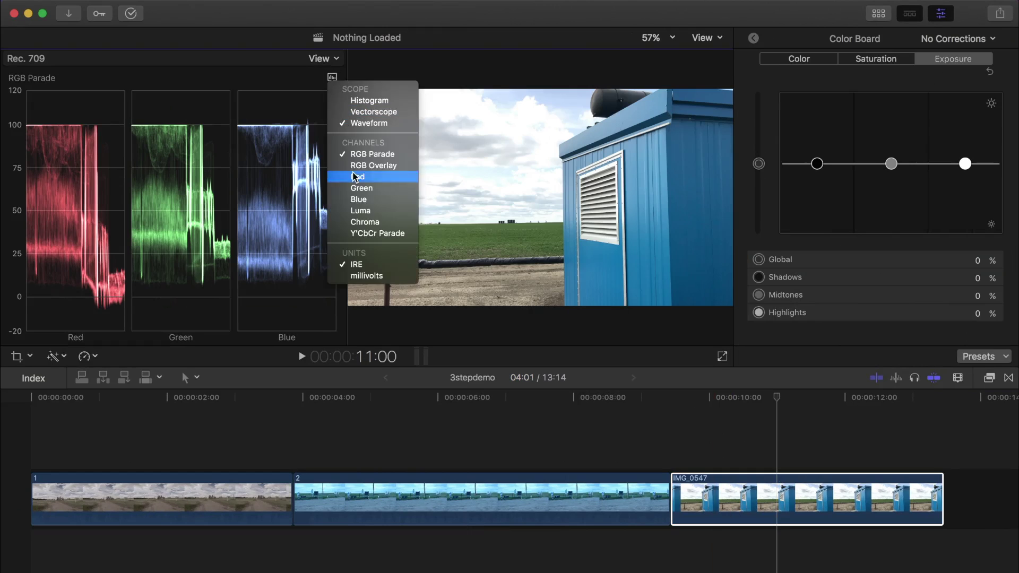
click(362, 212)
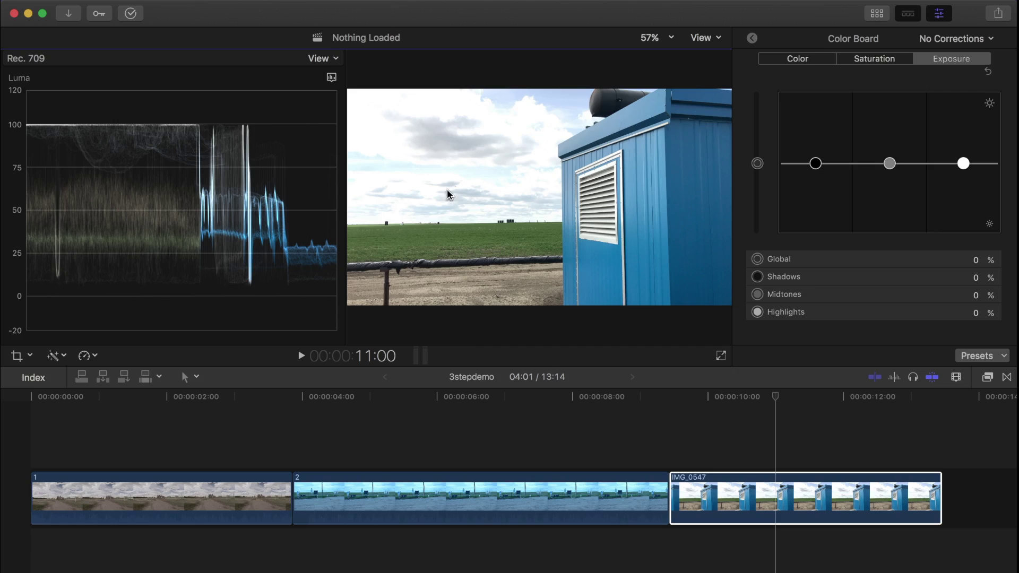
- Lower the Highlights exposure of clip IMG_0547 to about -30%
click(966, 166)
drag(966, 165, 966, 182)
mouse_move(967, 181)
mouse_down()
mouse_move(961, 163)
mouse_move(967, 201)
mouse_move(966, 188)
mouse_up()
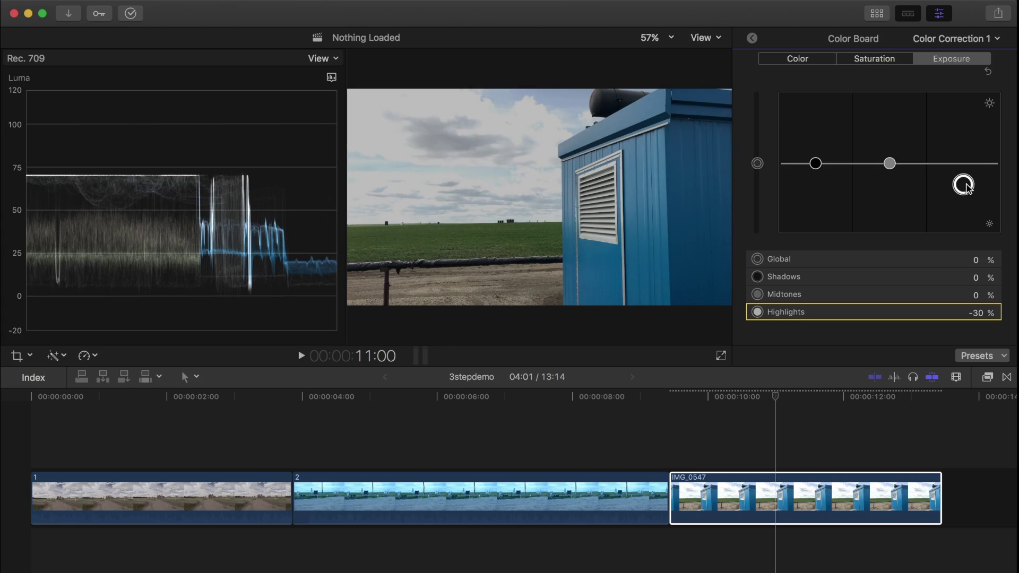